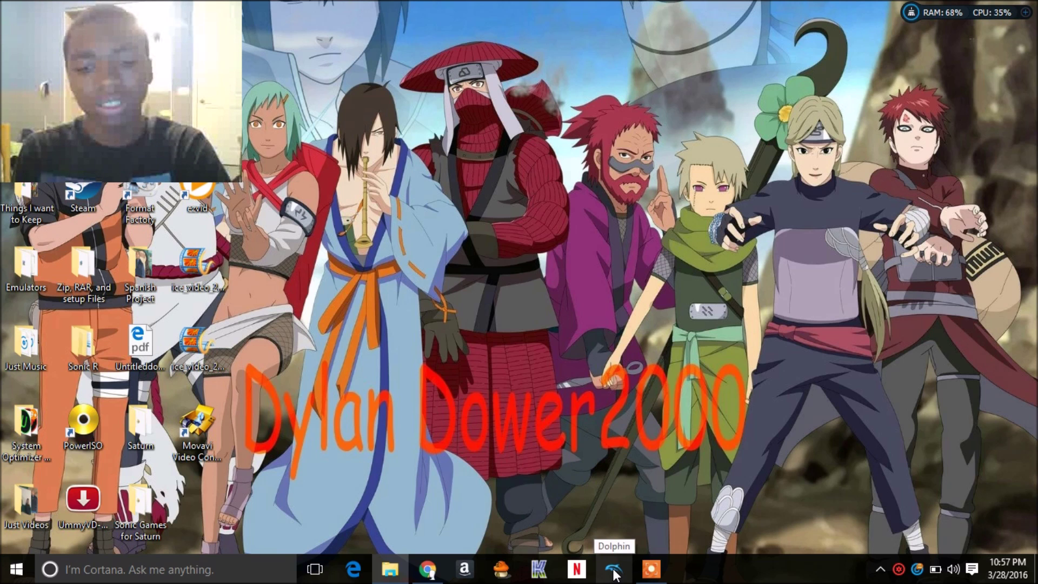
- Start Dolphin and open the properties of New SUPER MARIO BROS from the game list
{"action": "left_click", "coordinate": [616, 573]}
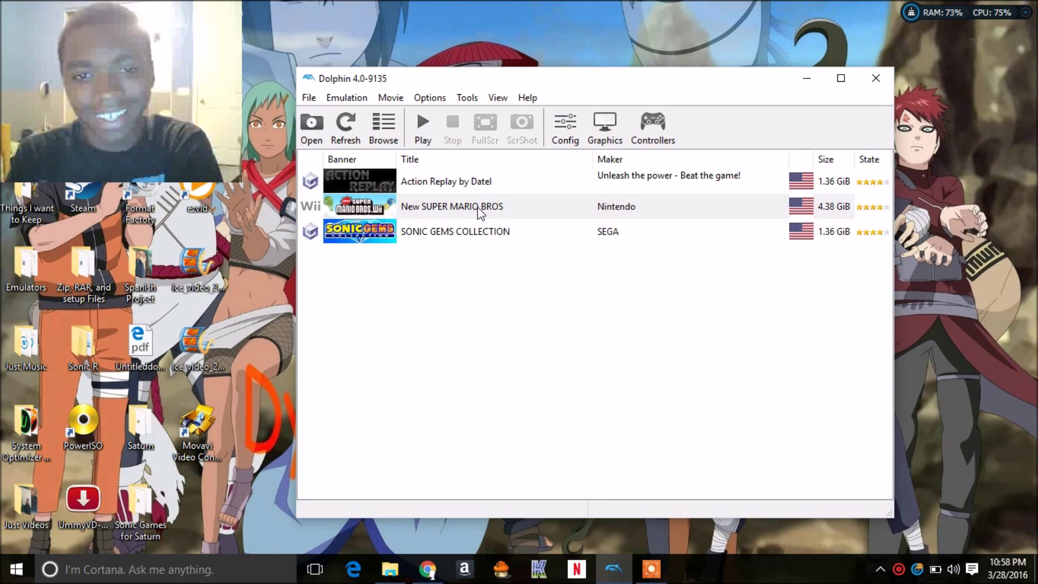
{"action": "left_click", "coordinate": [478, 207]}
{"action": "left_click", "coordinate": [488, 295]}
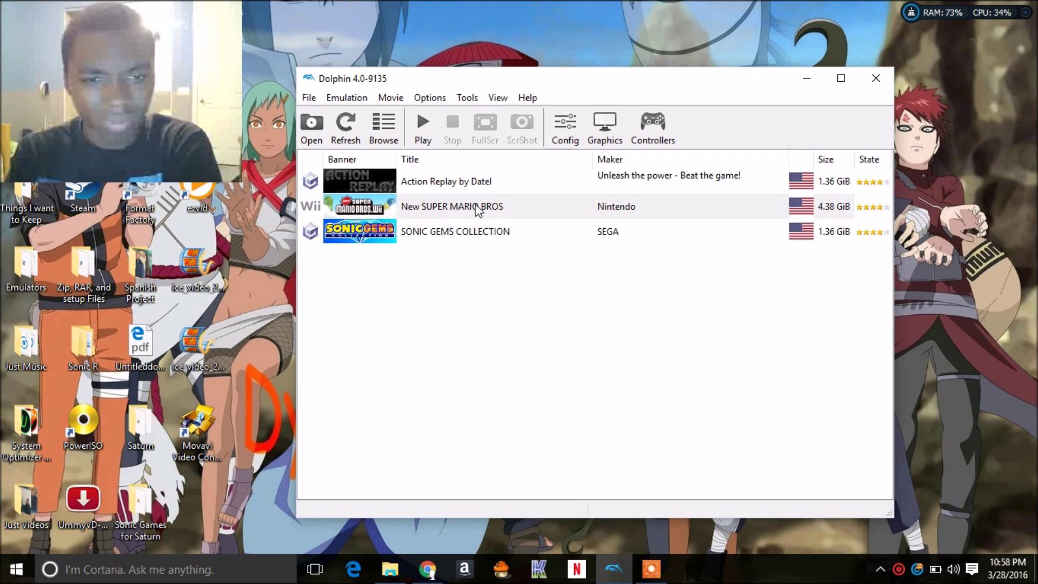
{"action": "left_click", "coordinate": [479, 231]}
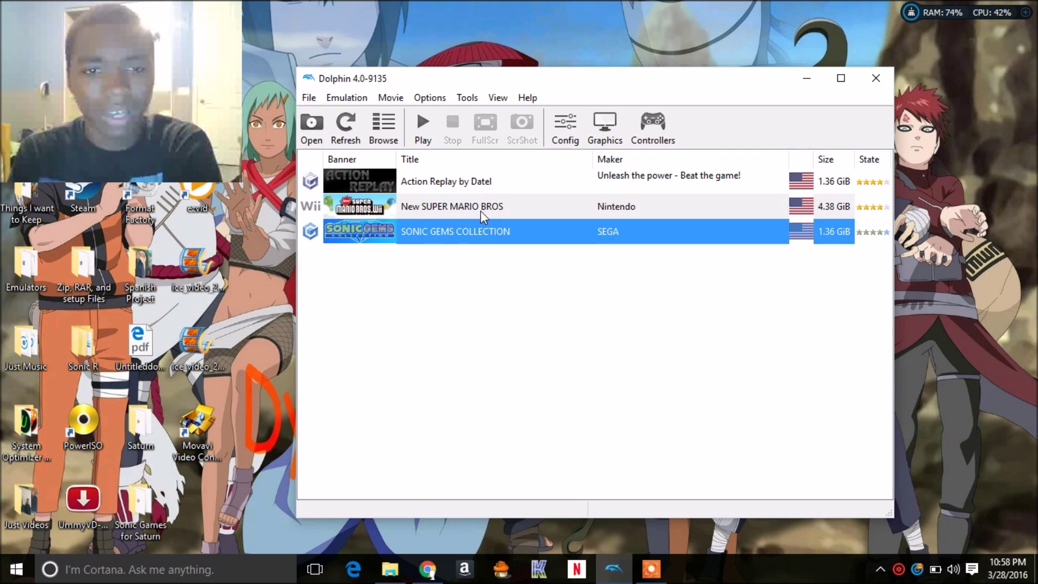
{"action": "left_click", "coordinate": [482, 254]}
{"action": "left_click", "coordinate": [482, 201]}
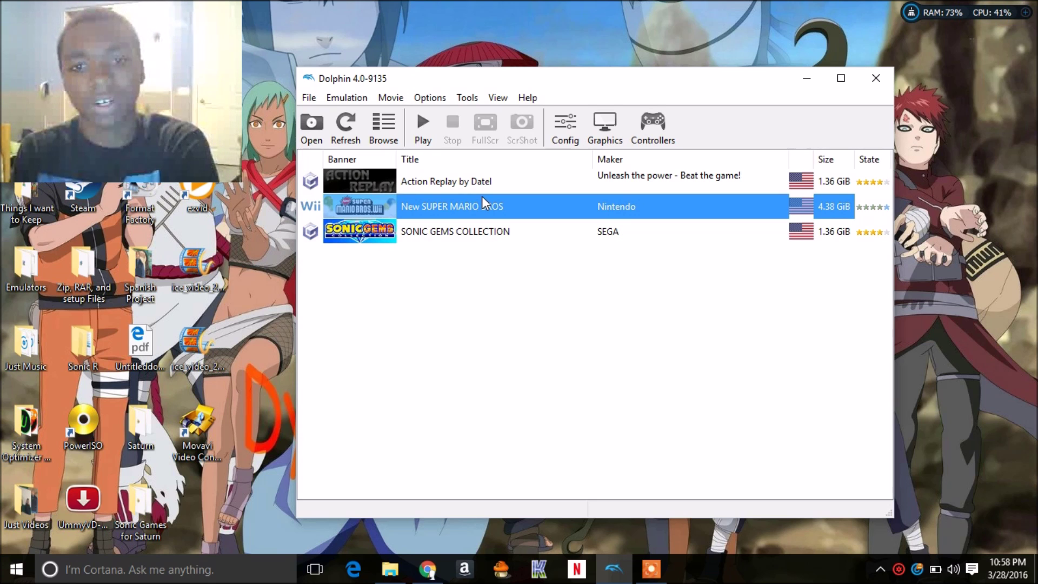
{"action": "right_click", "coordinate": [485, 205]}
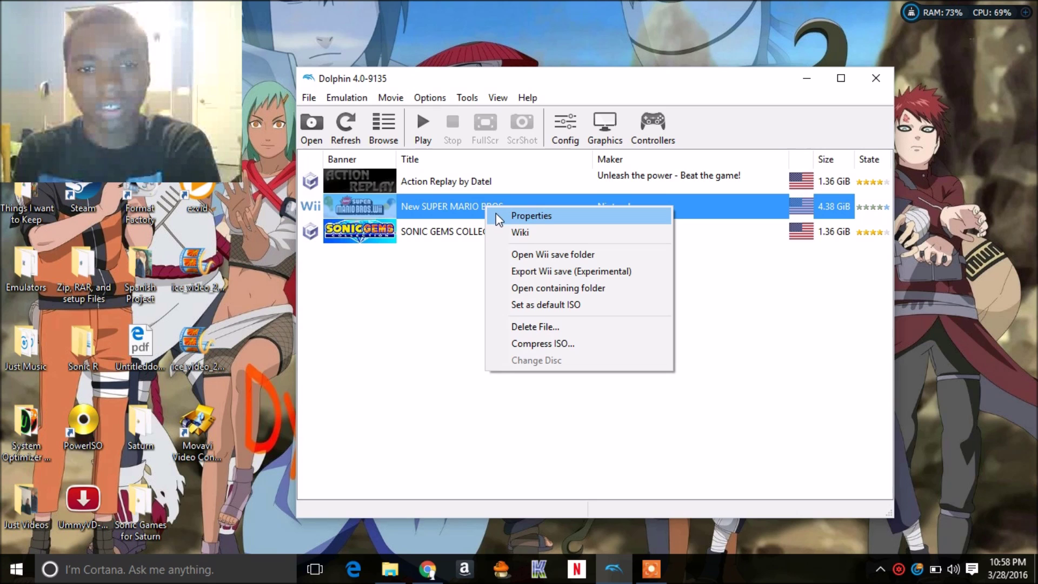
{"action": "left_click", "coordinate": [499, 216]}
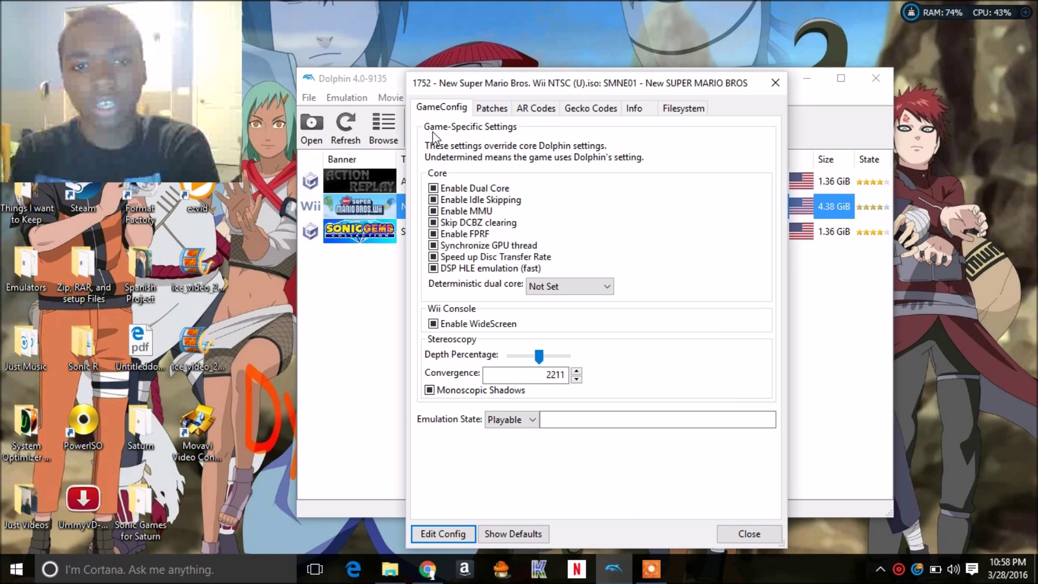
- Review the game's available patches, AR codes and Gecko codes
{"action": "left_click", "coordinate": [492, 111]}
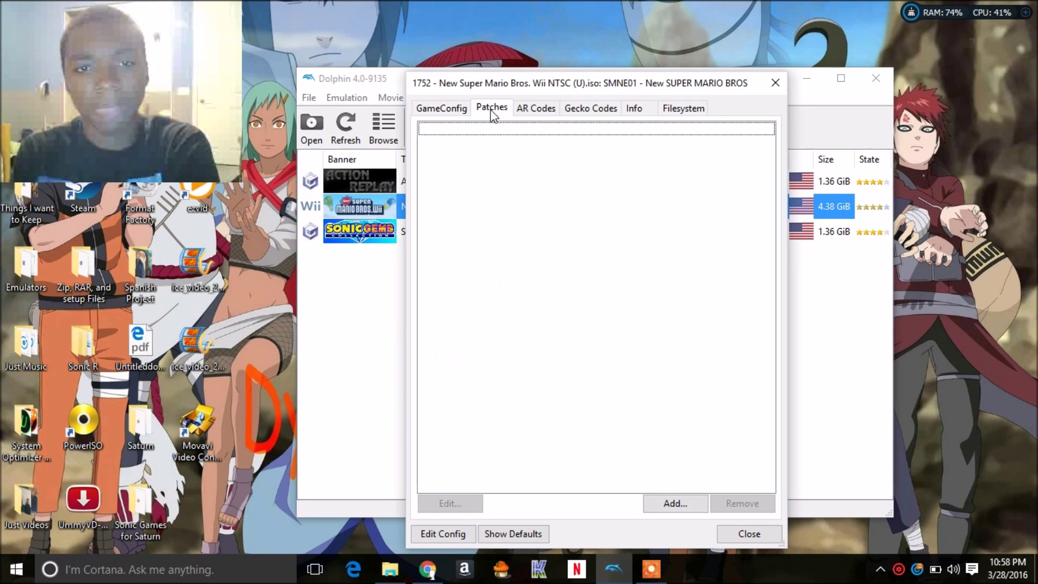
{"action": "left_click", "coordinate": [539, 116]}
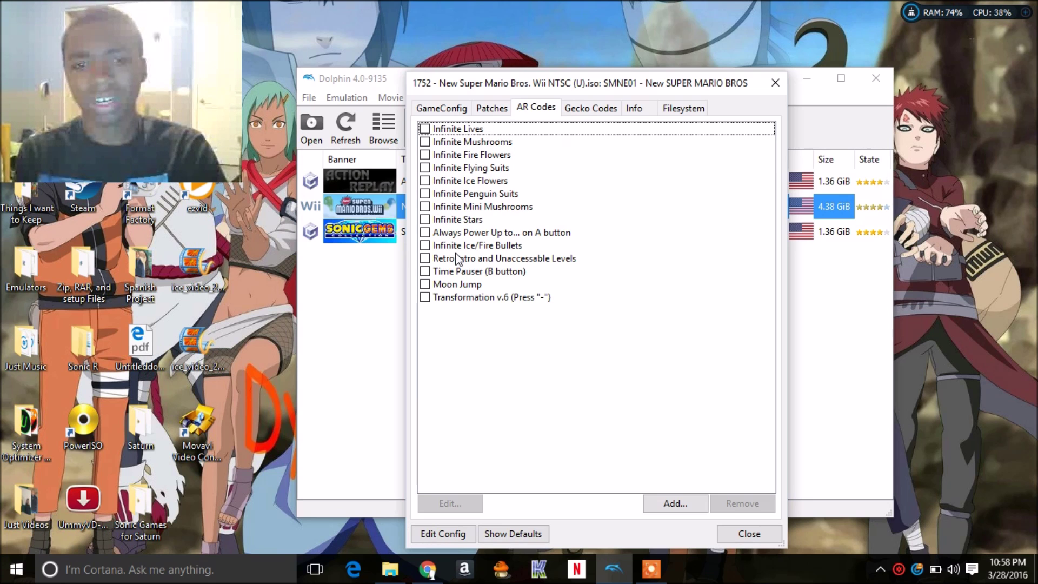
{"action": "left_click", "coordinate": [590, 110]}
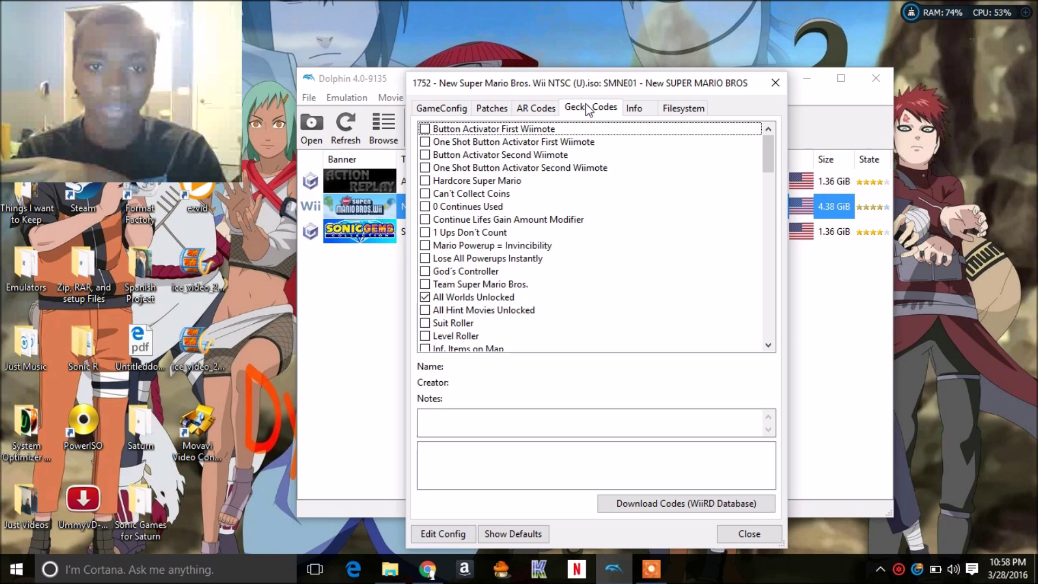
{"action": "left_click", "coordinate": [555, 109]}
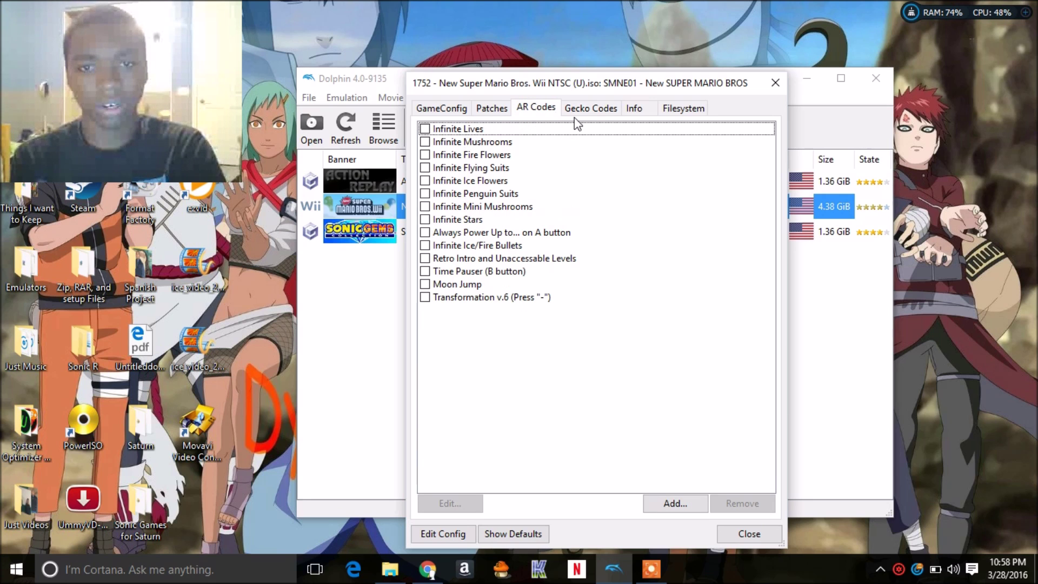
{"action": "left_click", "coordinate": [604, 107]}
{"action": "left_click", "coordinate": [535, 108]}
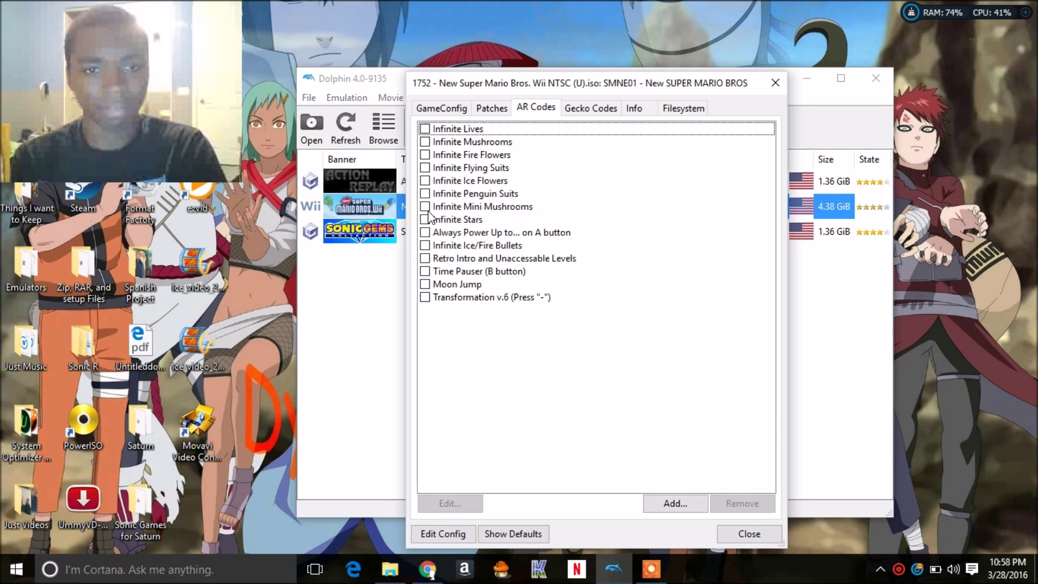
{"action": "left_click", "coordinate": [603, 110]}
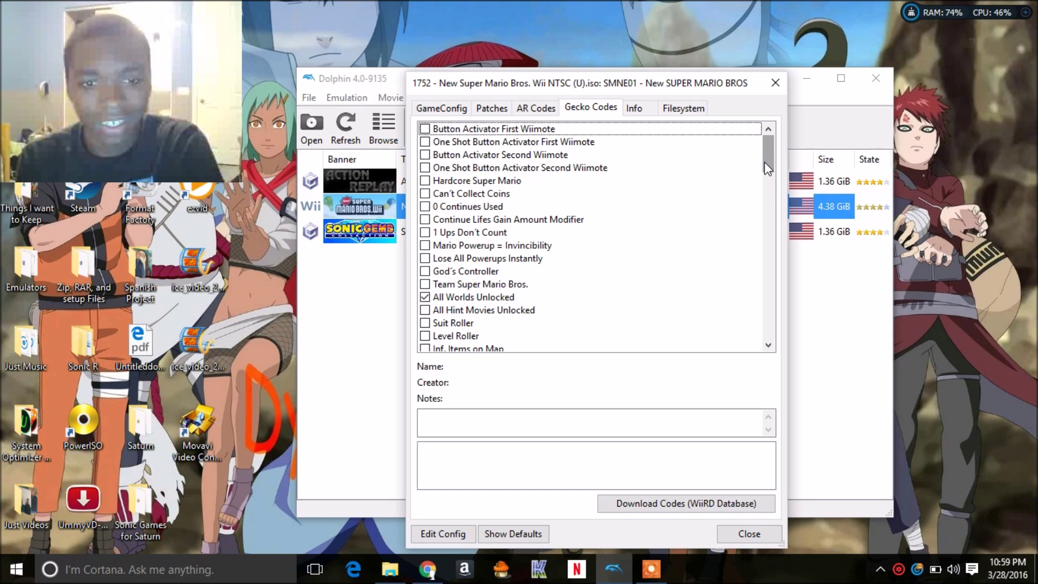
- Look through the Gecko codes and view the details of "Mario runs Fast/instant Sprint"
{"action": "left_click_drag", "start_coordinate": [765, 161], "coordinate": [765, 164]}
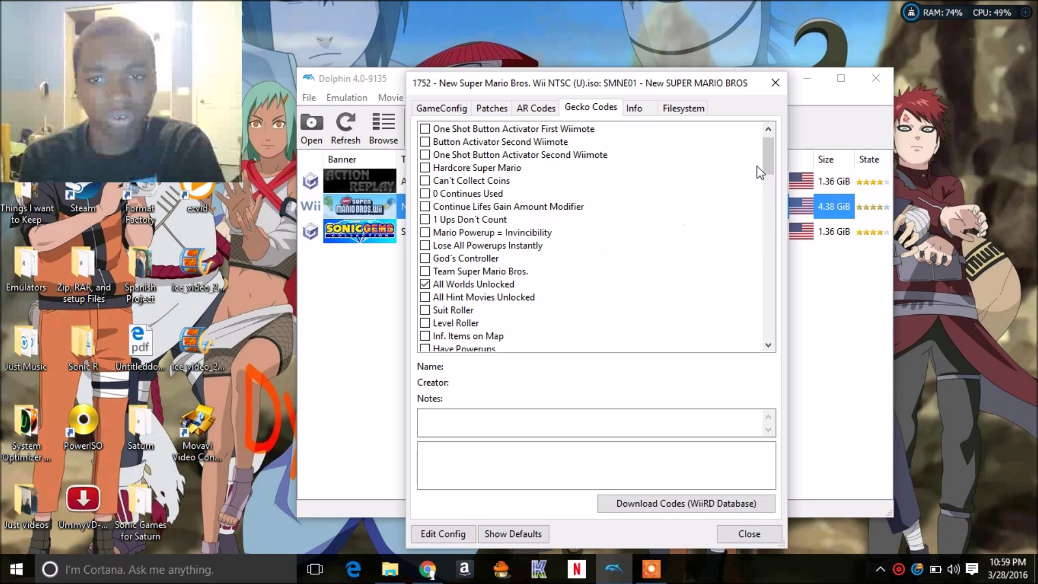
{"action": "left_click_drag", "start_coordinate": [767, 169], "coordinate": [767, 187]}
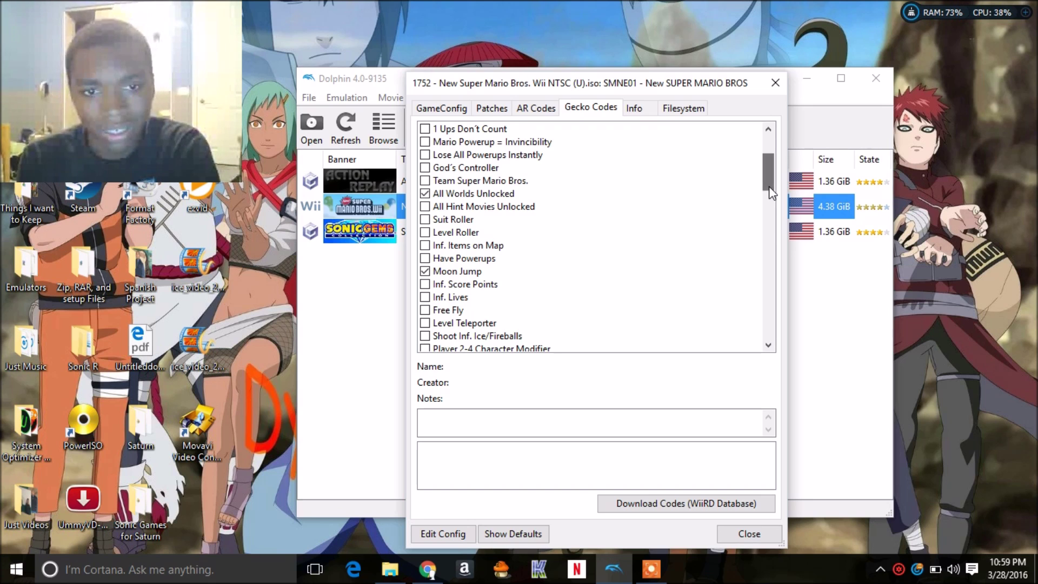
{"action": "left_click_drag", "start_coordinate": [769, 188], "coordinate": [774, 249]}
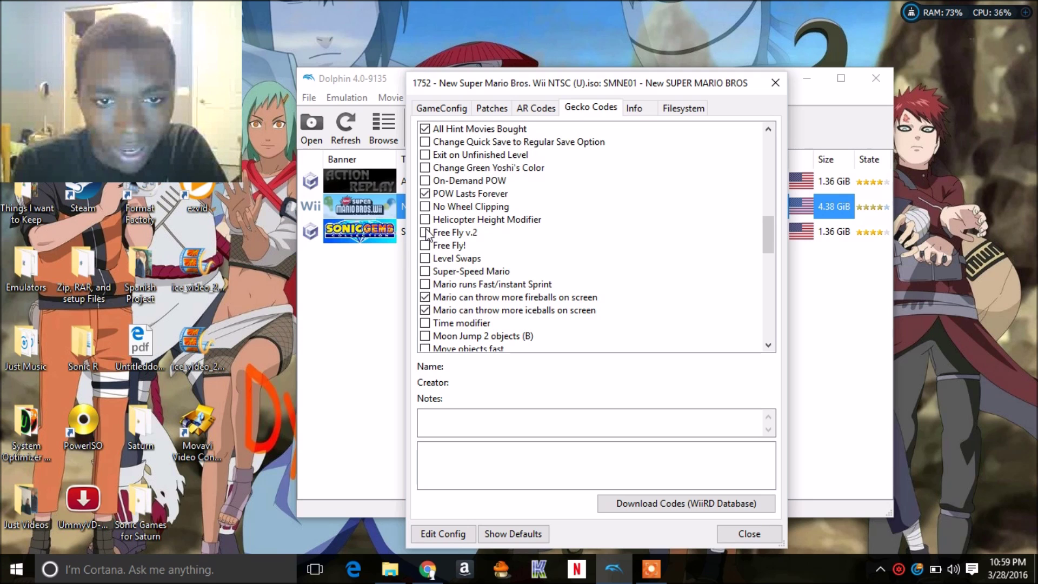
{"action": "left_click", "coordinate": [487, 284]}
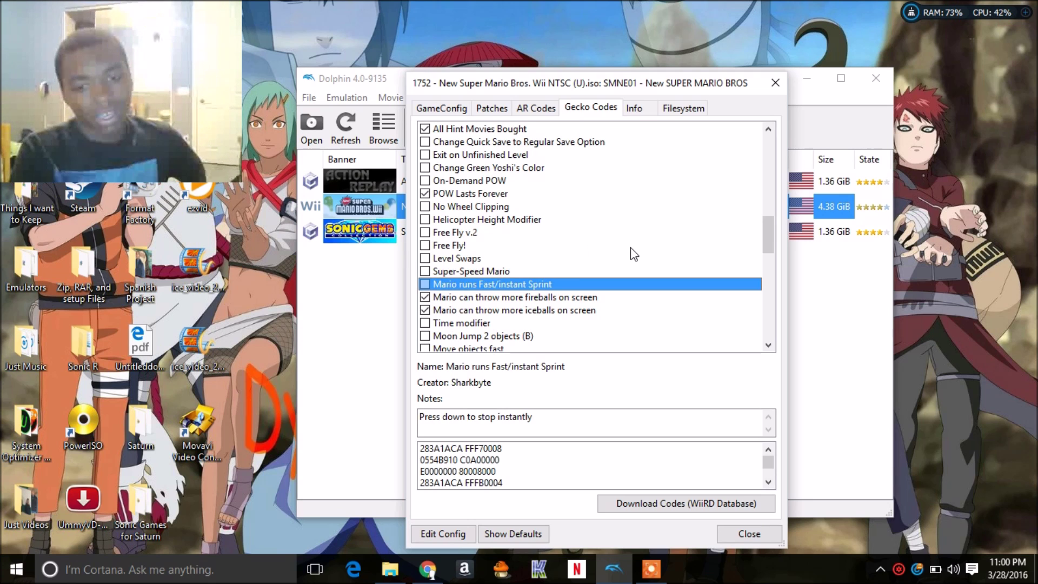
{"action": "left_click_drag", "start_coordinate": [769, 238], "coordinate": [587, 337]}
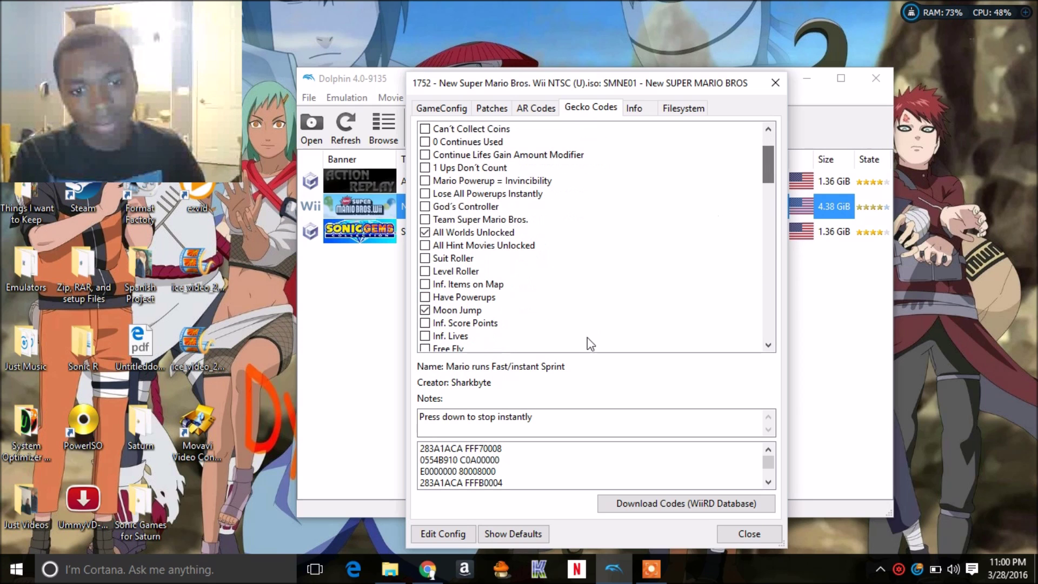
- Open the game's configuration file for editing and save it as SMNE01 in GameSettings, replacing the existing file
{"action": "left_click", "coordinate": [445, 534]}
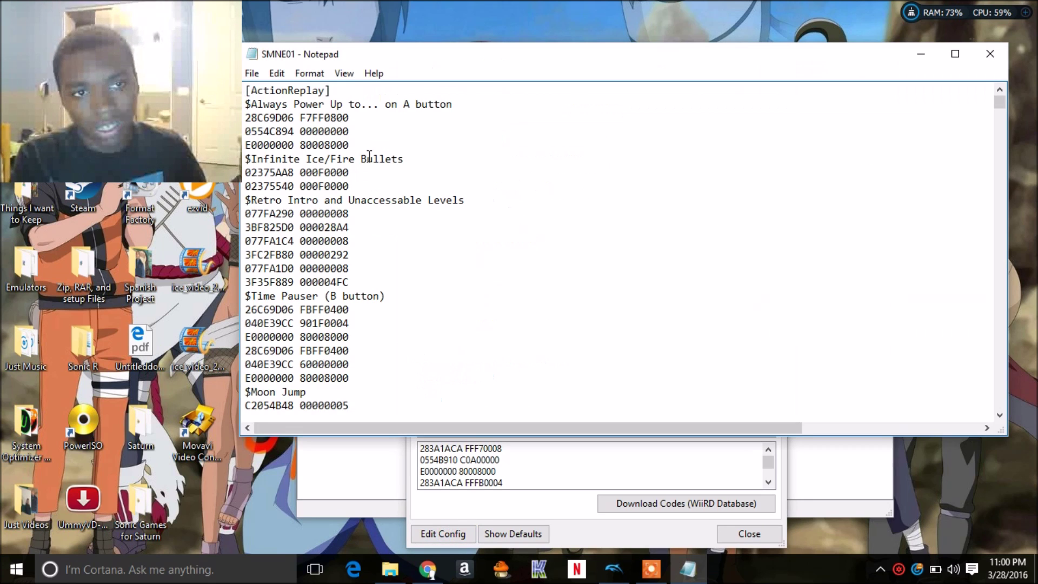
{"action": "left_click", "coordinate": [255, 73]}
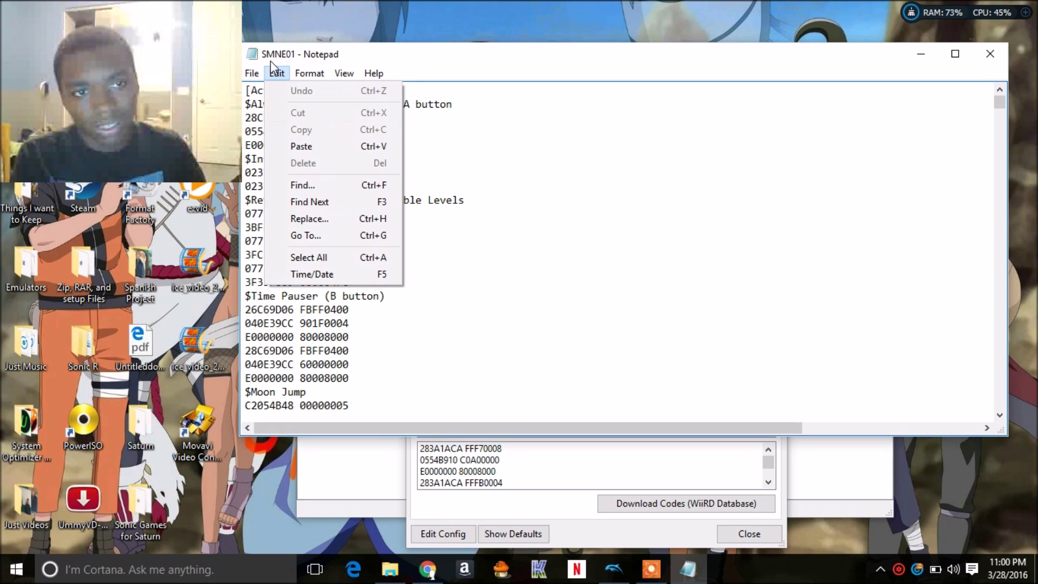
{"action": "left_click", "coordinate": [265, 139]}
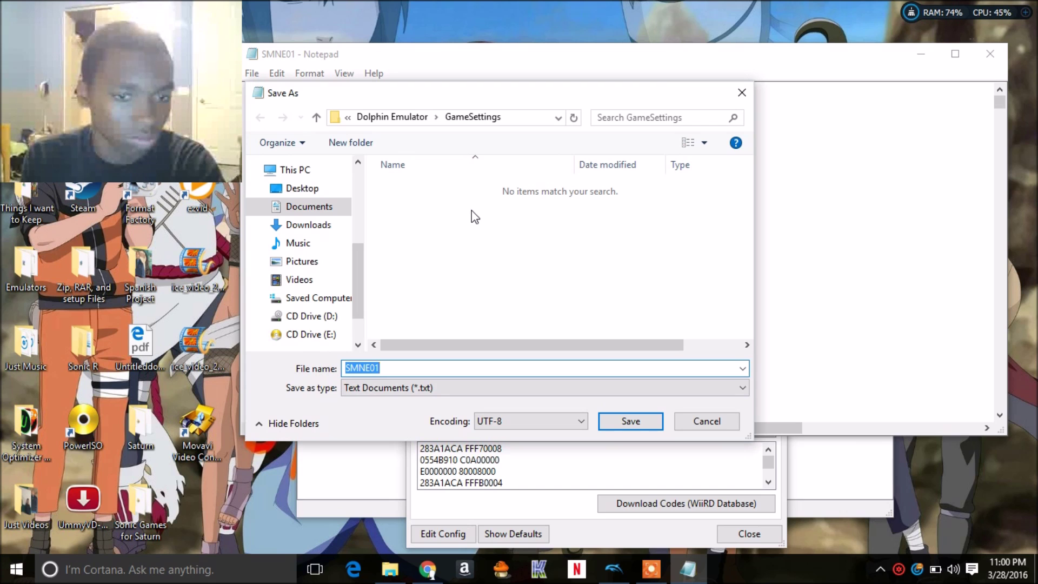
{"action": "left_click", "coordinate": [608, 421]}
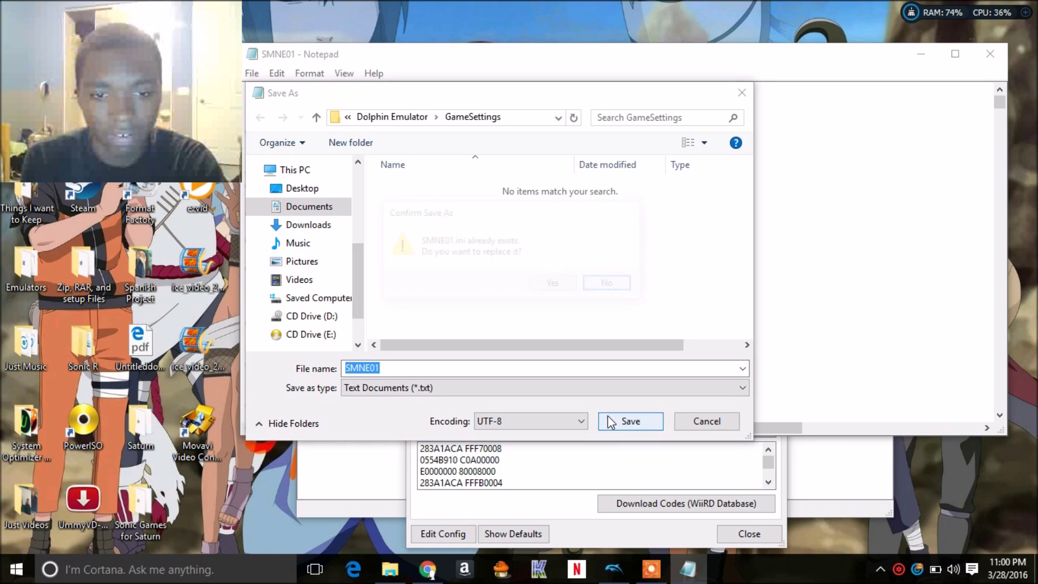
{"action": "left_click", "coordinate": [554, 283]}
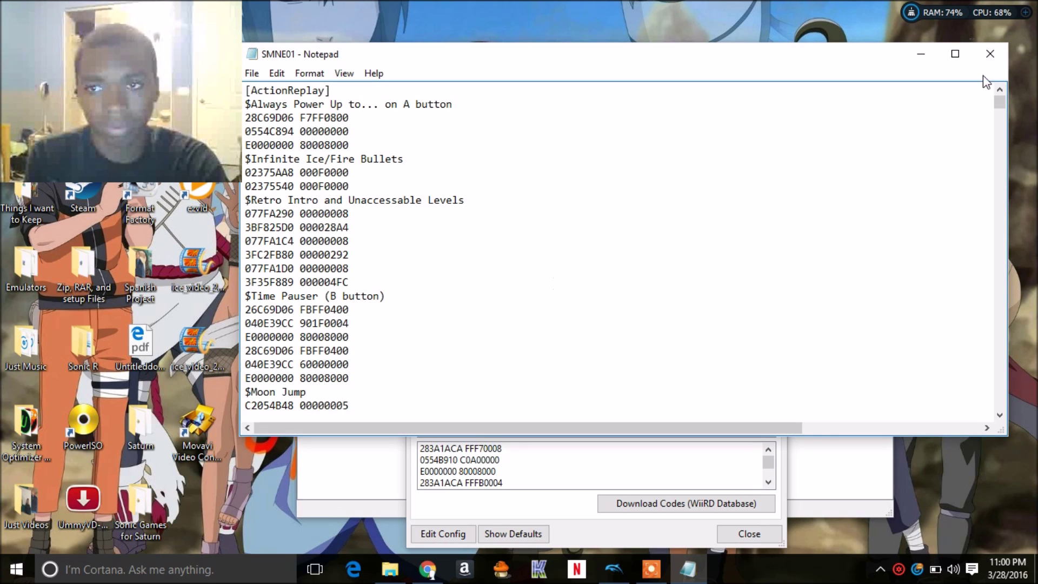
{"action": "left_click", "coordinate": [990, 54]}
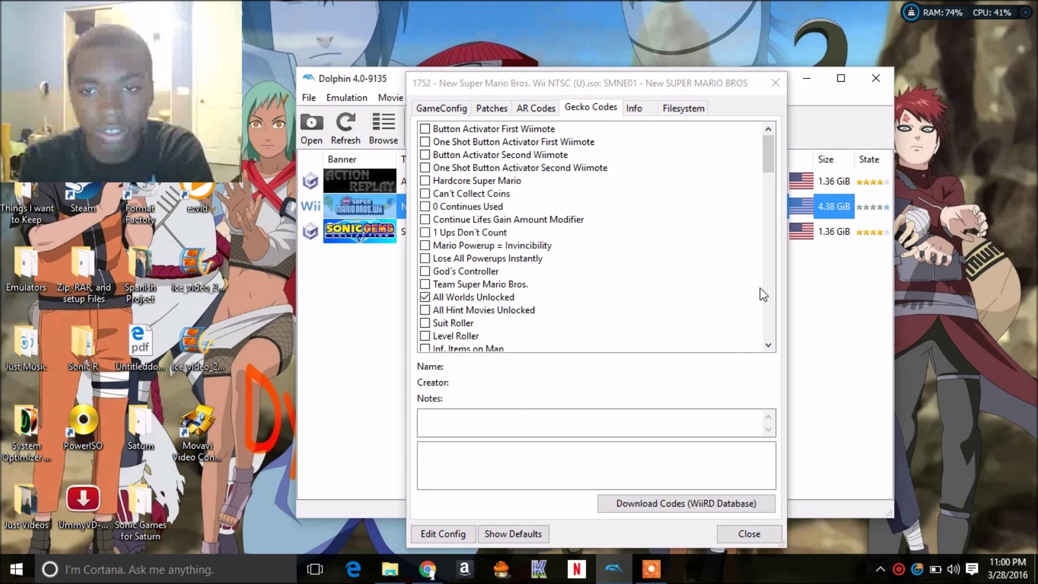
- Close the game properties and check the Enable Cheats option in Dolphin's general configuration
{"action": "left_click", "coordinate": [749, 534]}
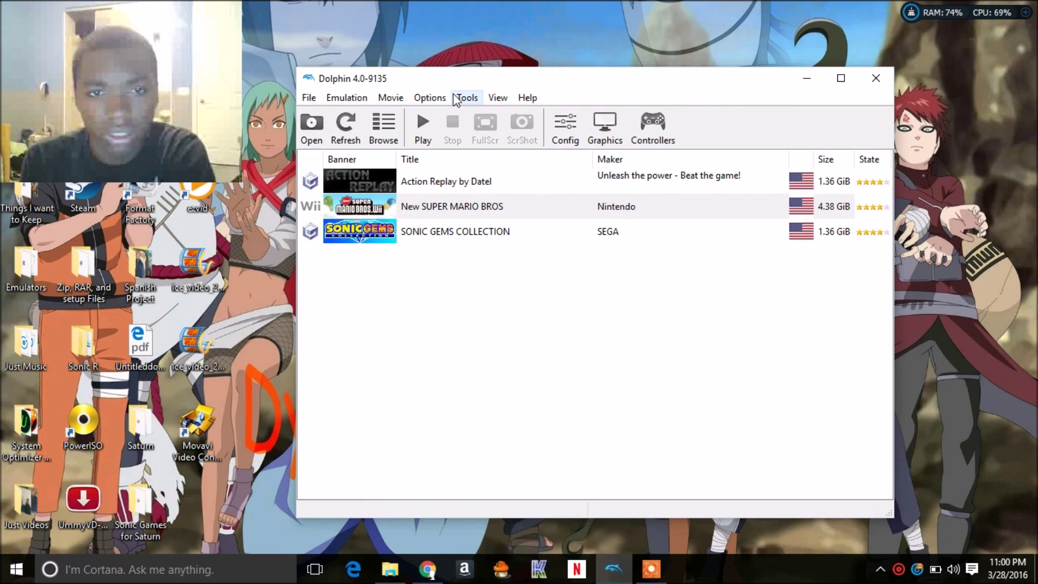
{"action": "left_click", "coordinate": [568, 133]}
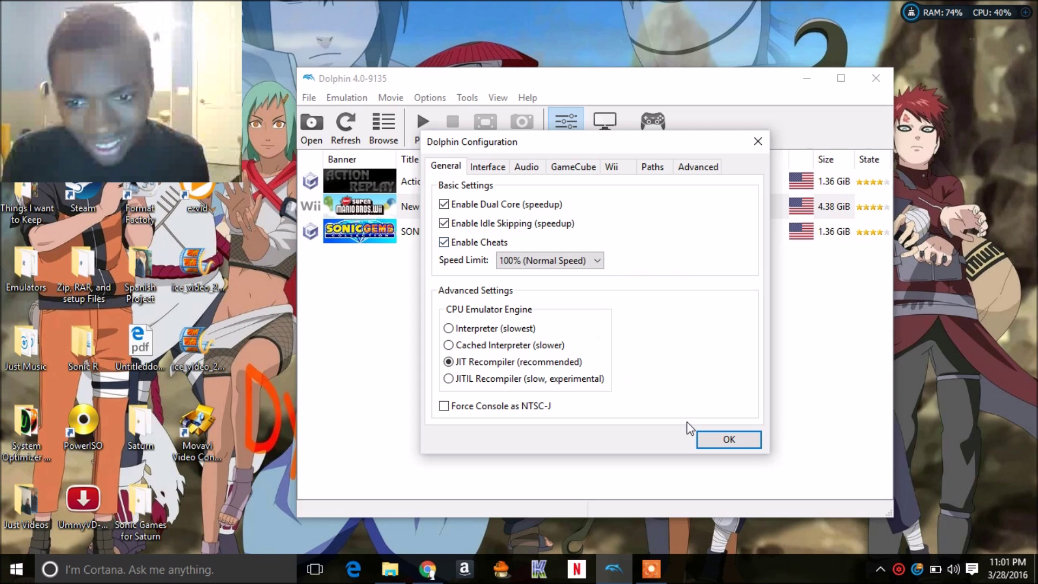
{"action": "left_click", "coordinate": [715, 440]}
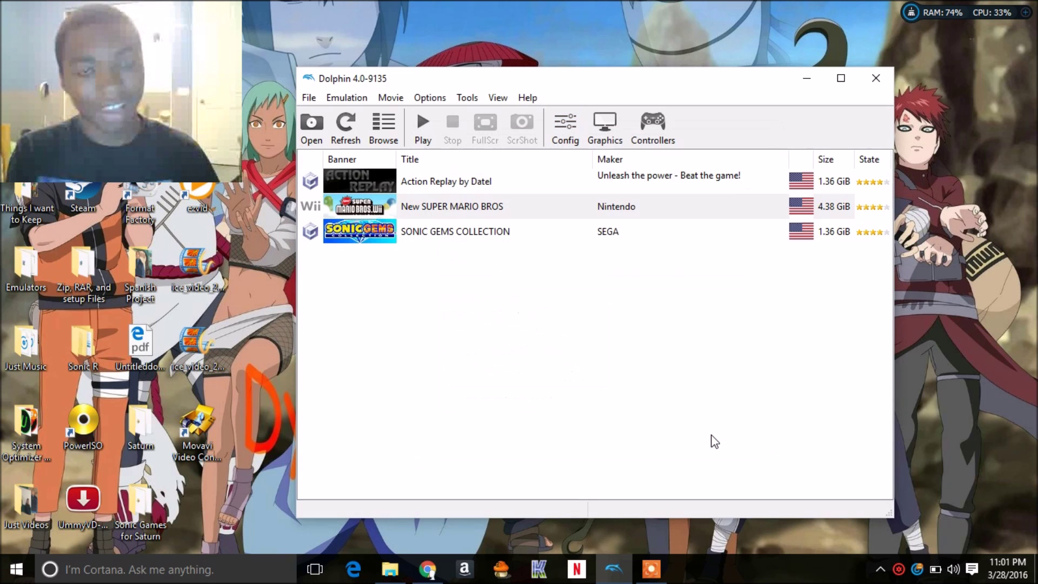
- Launch New SUPER MARIO BROS, maximize the game window and dismiss the recording timer notice
{"action": "double_click", "coordinate": [520, 211]}
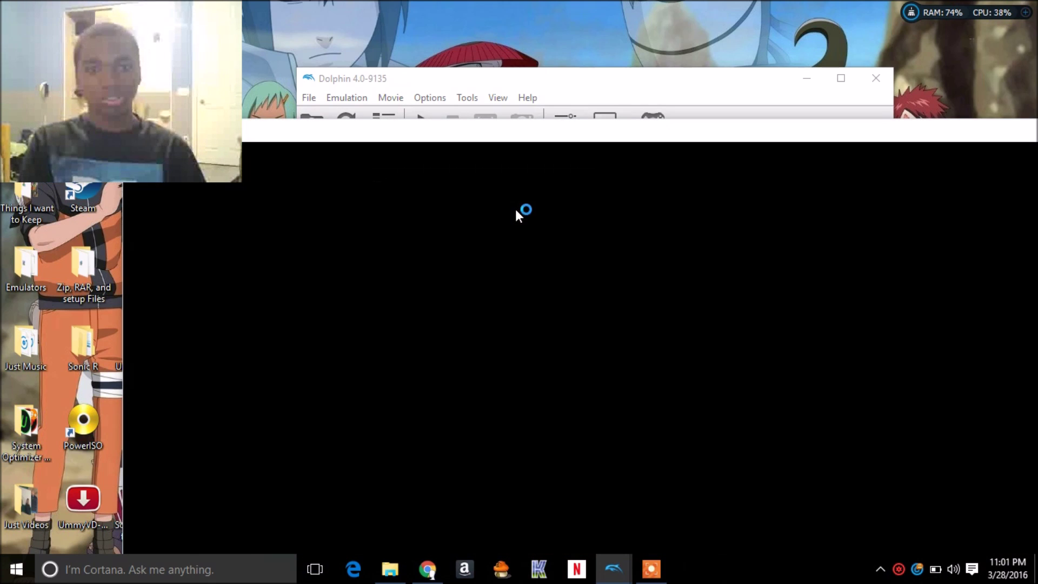
{"action": "left_click_drag", "start_coordinate": [495, 128], "coordinate": [398, 6]}
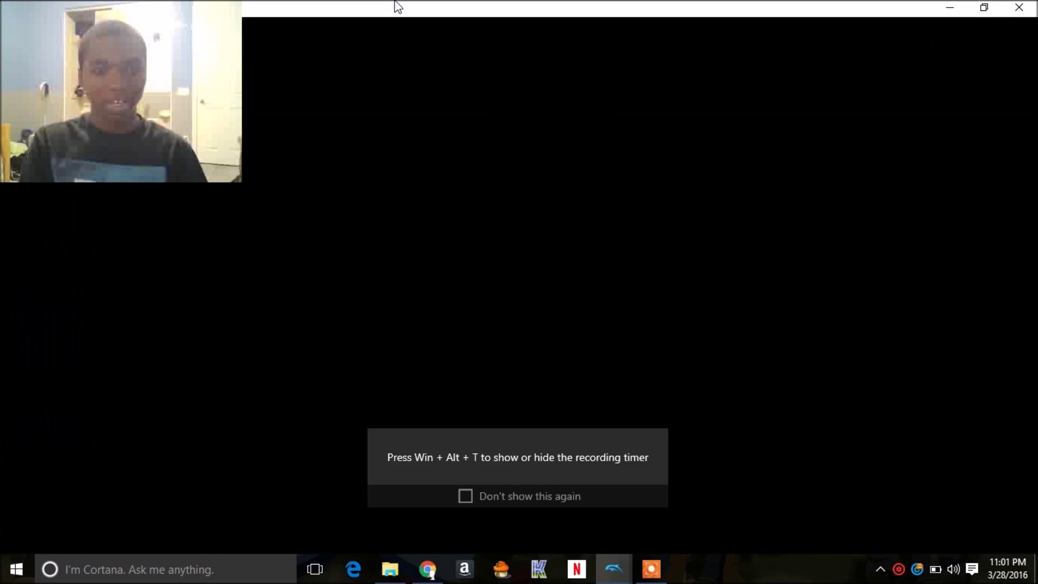
{"action": "left_click", "coordinate": [659, 438]}
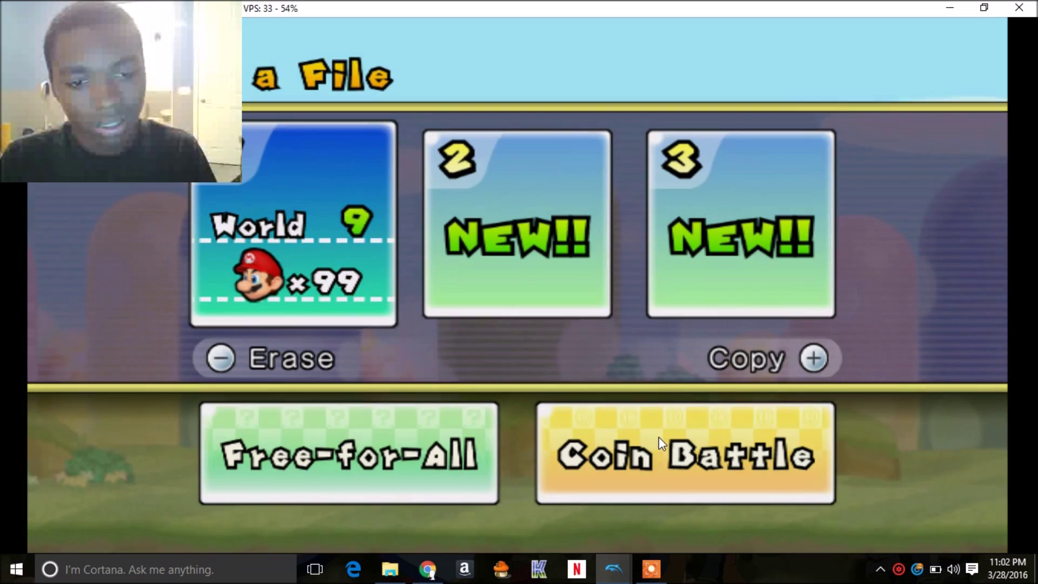
- Load the first save file in one-player mode and enter the first level on the World 1 map
{"action": "left_click", "coordinate": [659, 436]}
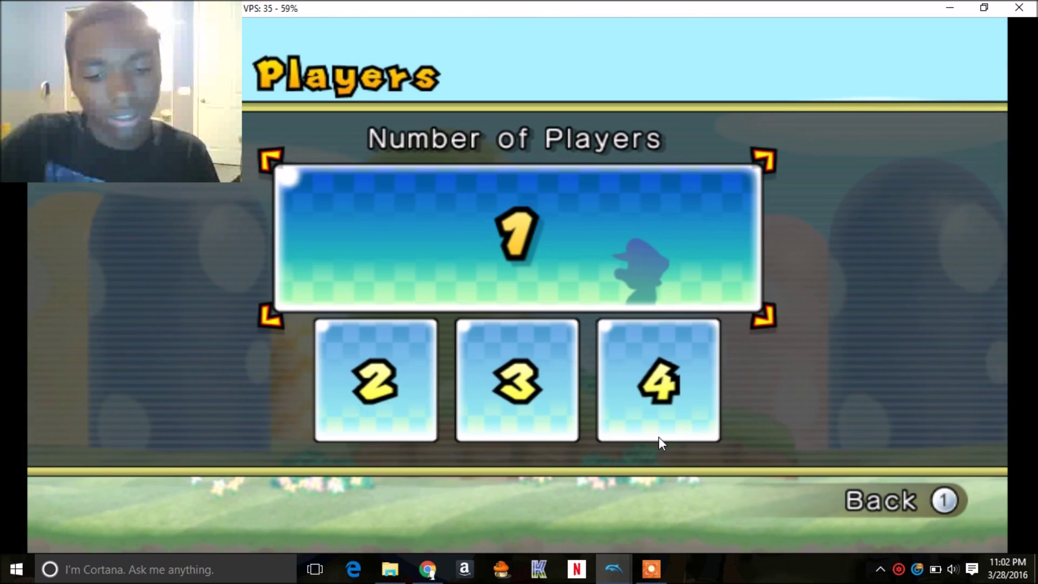
{"action": "key", "text": "2"}
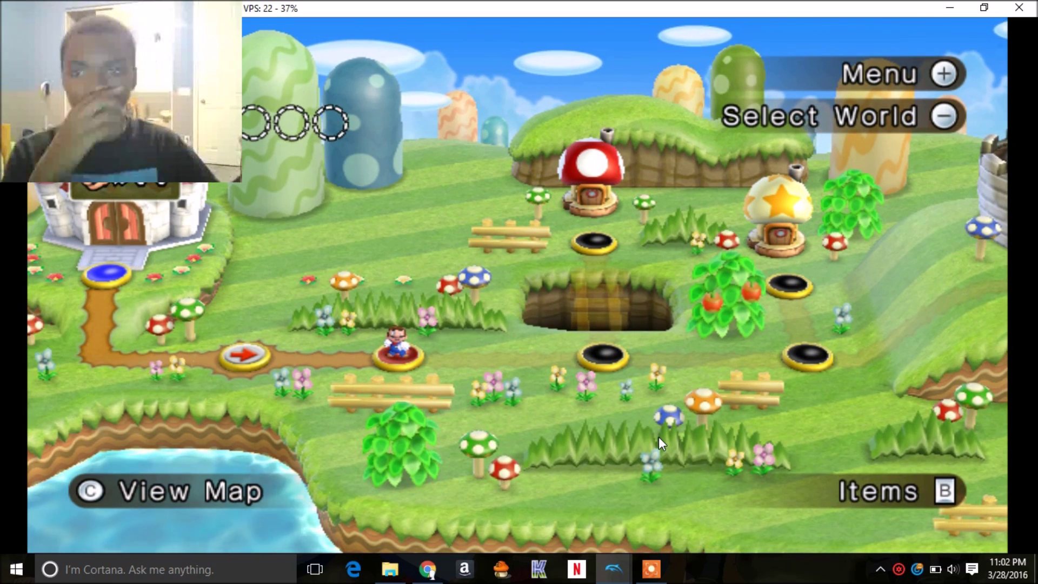
{"action": "key", "text": "2"}
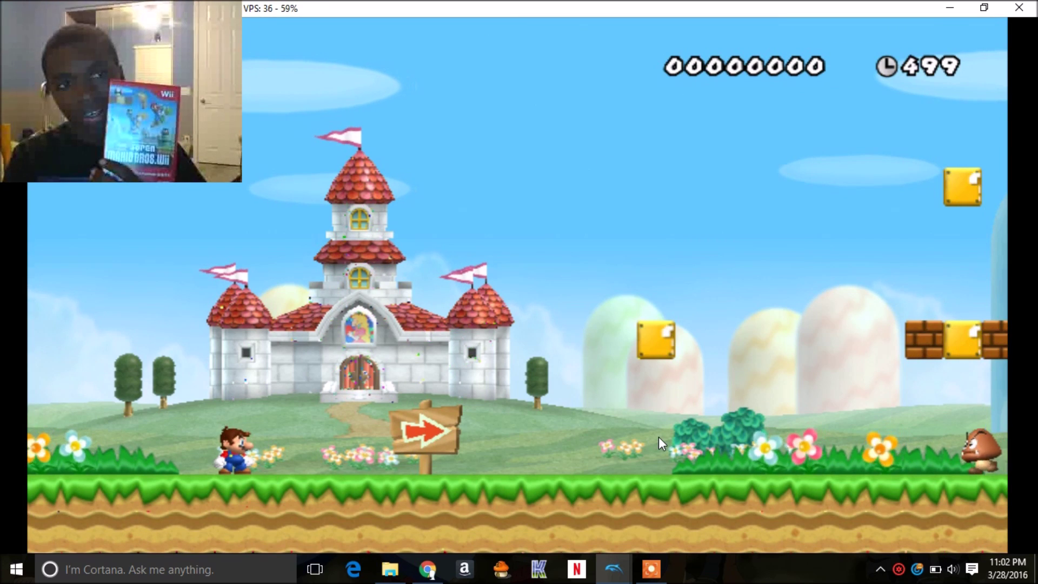
- Move Mario forward and throw fireballs at the approaching Goomba
{"action": "key", "text": "Right"}
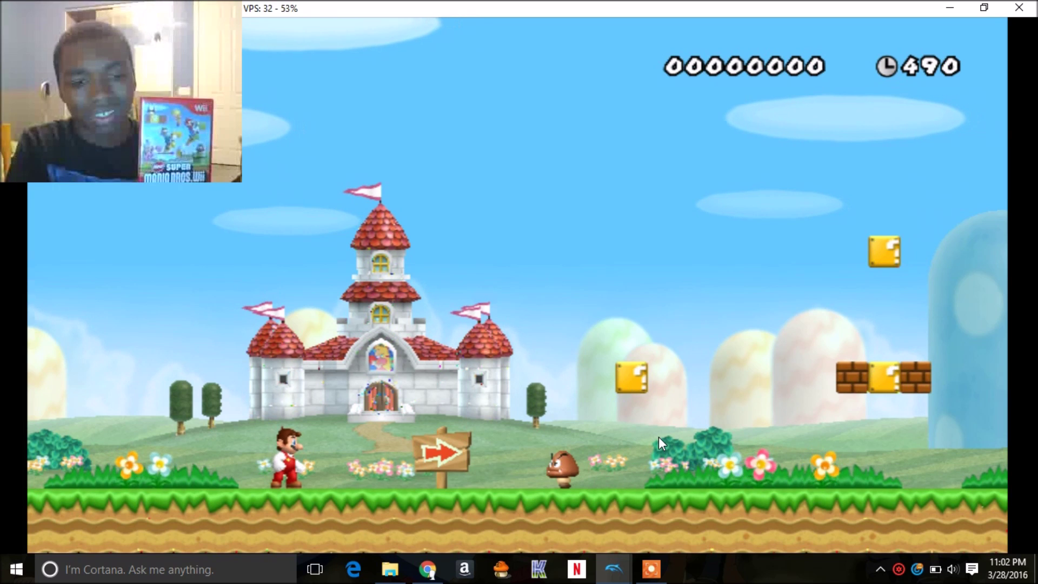
{"action": "key", "text": "1"}
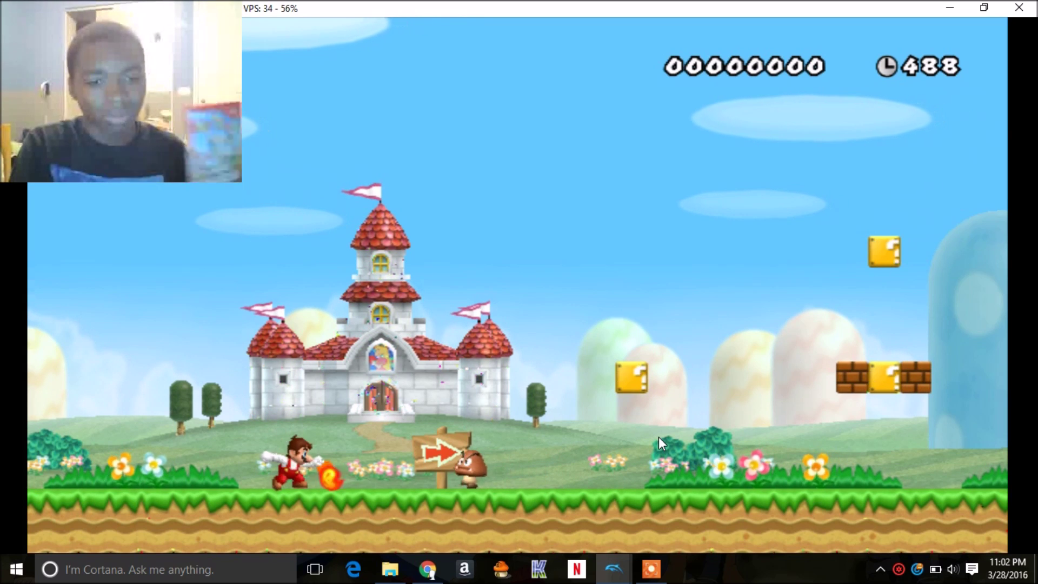
{"action": "key", "text": "1"}
{"action": "key", "text": "1"}
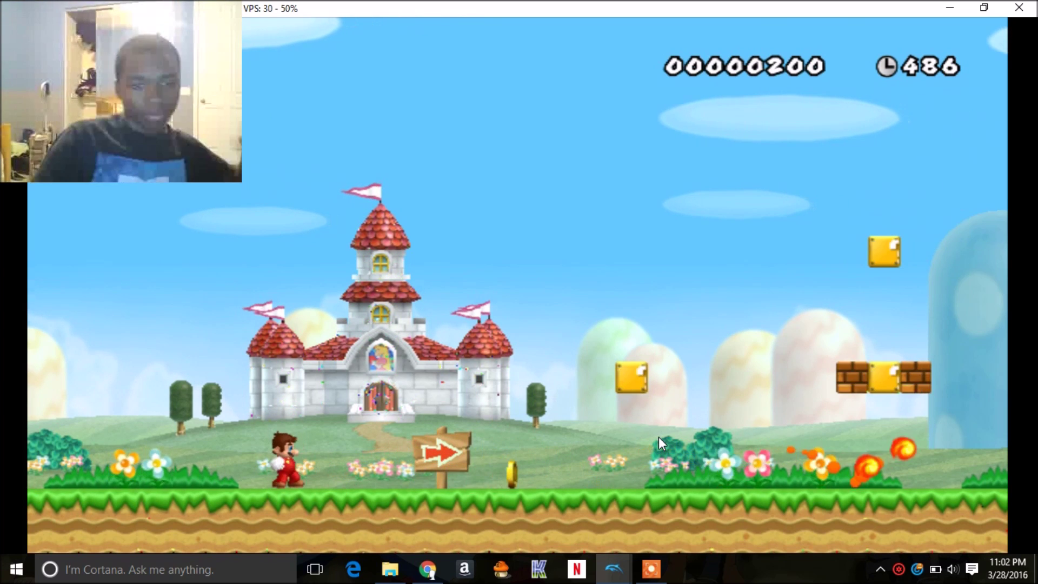
- Throw a rapid burst of fireballs along the ground in front of the castle and start Mario running forward
{"action": "key", "text": "1"}
{"action": "key", "text": "1"}
{"action": "key", "text": "1"}
{"action": "key", "text": "1"}
{"action": "key", "text": "1"}
{"action": "key", "text": "1"}
{"action": "key", "text": "1"}
{"action": "key", "text": "1"}
{"action": "key", "text": "1"}
{"action": "key", "text": "1"}
{"action": "key", "text": "1"}
{"action": "key", "text": "1"}
- Jump Mario high over the first question blocks and bricks while throwing fireballs in mid-air
{"action": "key", "text": "1"}
{"action": "key", "text": "1"}
{"action": "key", "text": "1"}
{"action": "key", "text": "1"}
{"action": "key", "text": "1"}
{"action": "key", "text": "2"}
{"action": "key", "text": "Right"}
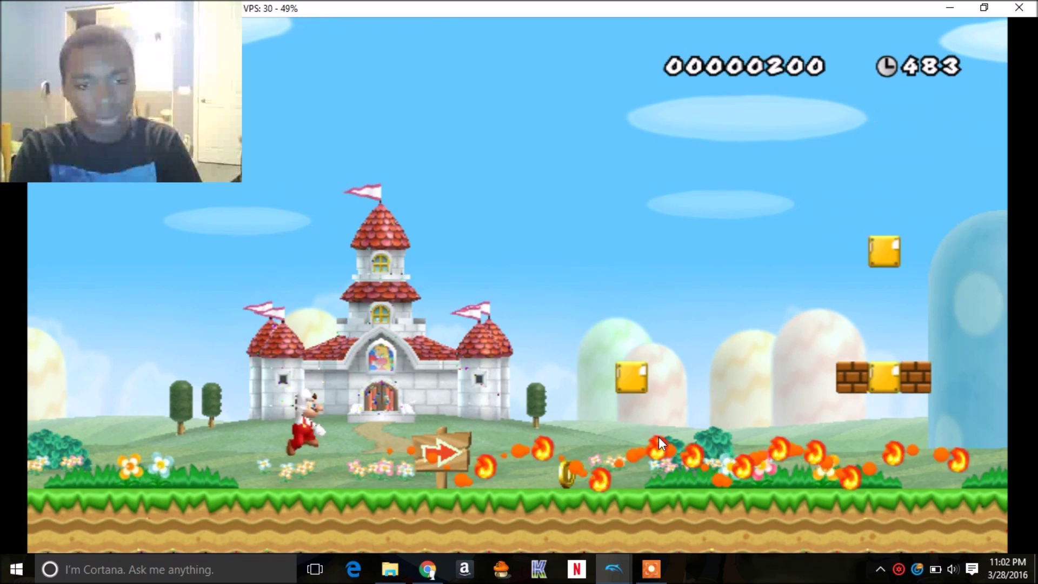
{"action": "key", "text": "2"}
{"action": "key", "text": "1"}
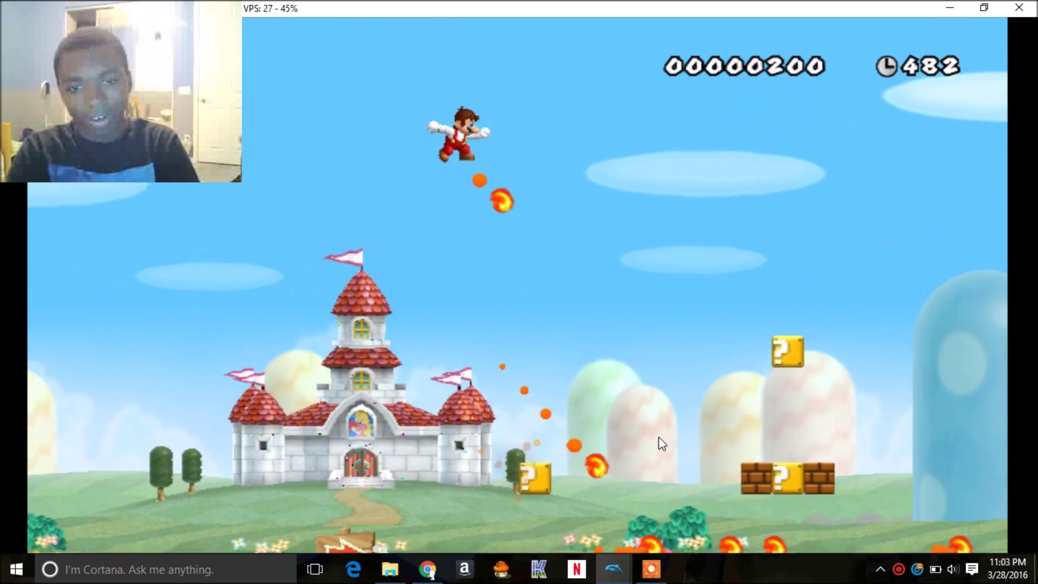
{"action": "key", "text": "2"}
{"action": "key", "text": "1"}
{"action": "key", "text": "1"}
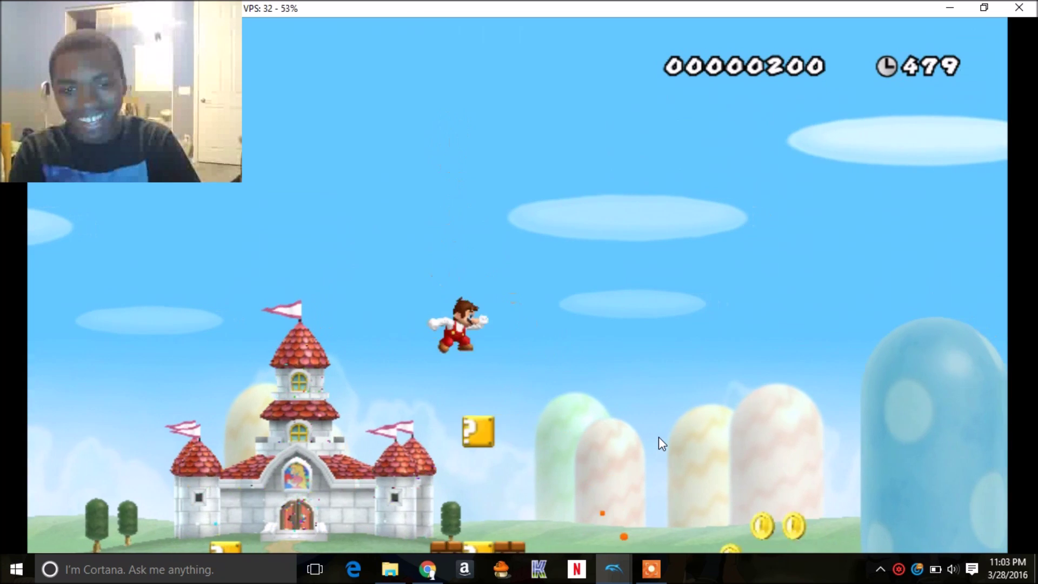
{"action": "key", "text": "2"}
- Throw fireballs from the air at the Goombas near the first grassy hill
{"action": "key", "text": "1"}
{"action": "key", "text": "2"}
{"action": "key", "text": "1"}
{"action": "key", "text": "1"}
{"action": "key", "text": "1"}
{"action": "key", "text": "1"}
{"action": "key", "text": "1"}
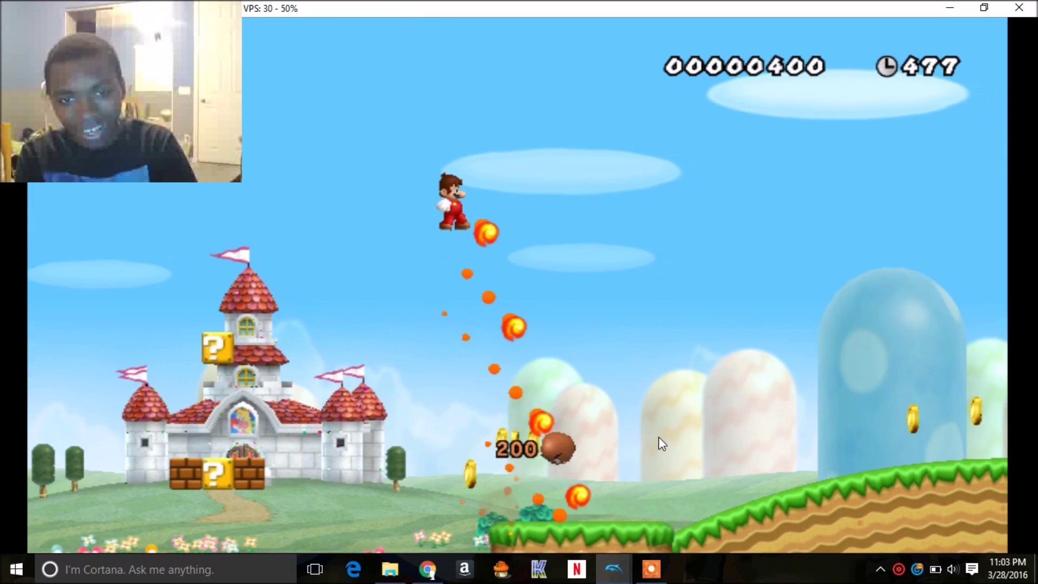
- Move Mario over the first hill and across the dip beyond it, jumping and throwing fireballs
{"action": "key", "text": "1"}
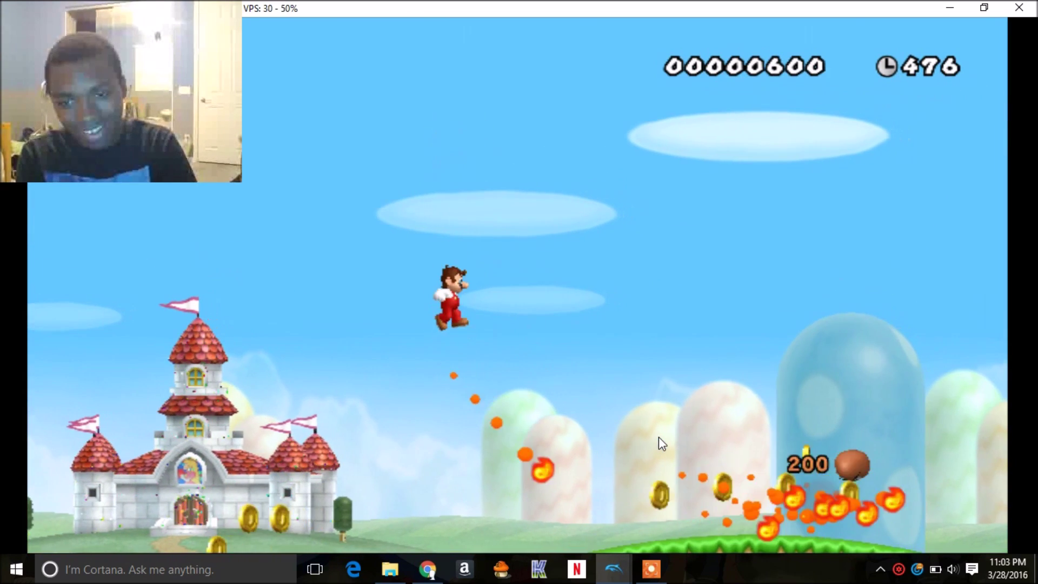
{"action": "key", "text": "2"}
{"action": "key", "text": "1"}
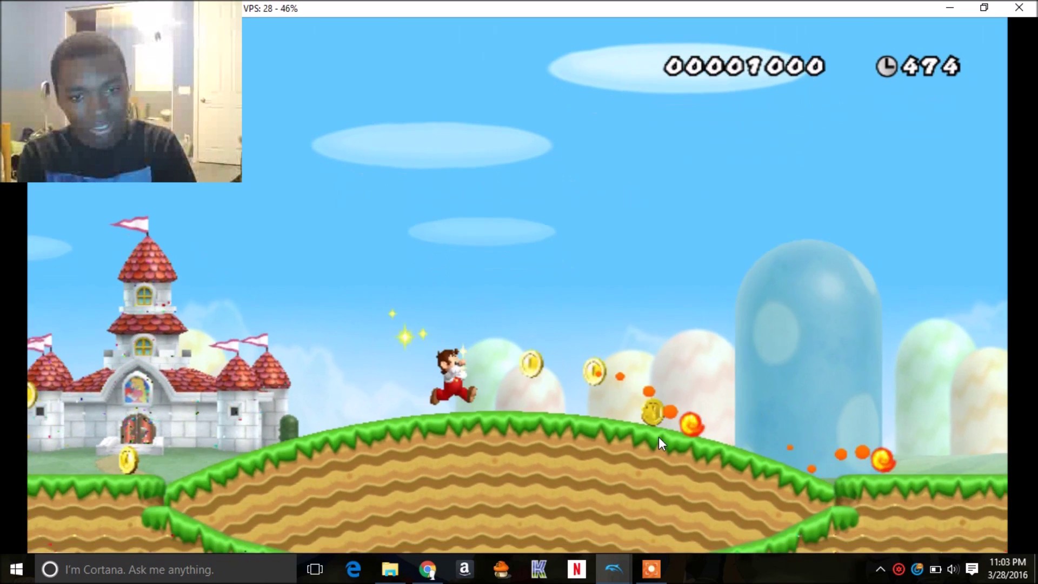
{"action": "key", "text": "2"}
{"action": "key", "text": "1"}
{"action": "key", "text": "1"}
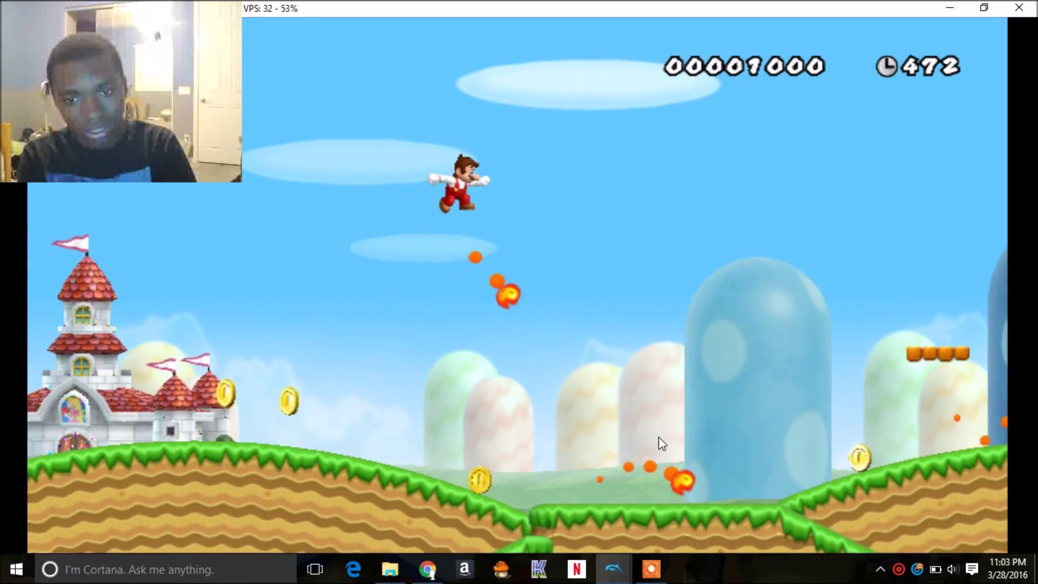
{"action": "key", "text": "2"}
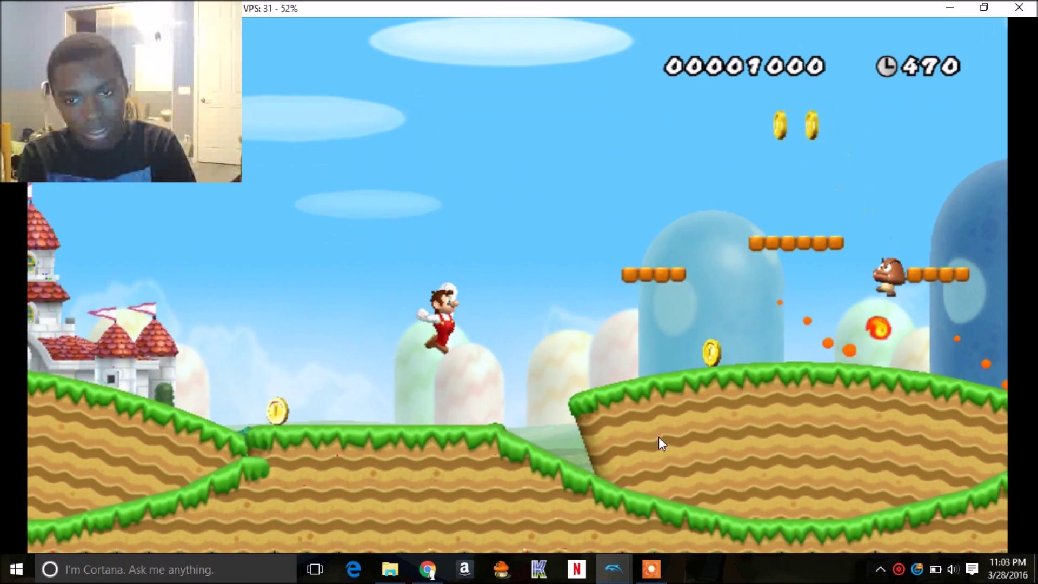
- Throw fireballs at the Goombas around the small orange platforms and bring Mario down to the fenced ground
{"action": "key", "text": "1"}
{"action": "key", "text": "1"}
{"action": "key", "text": "1"}
{"action": "key", "text": "1"}
{"action": "key", "text": "1"}
{"action": "key", "text": "1"}
{"action": "key", "text": "1"}
{"action": "key", "text": "1"}
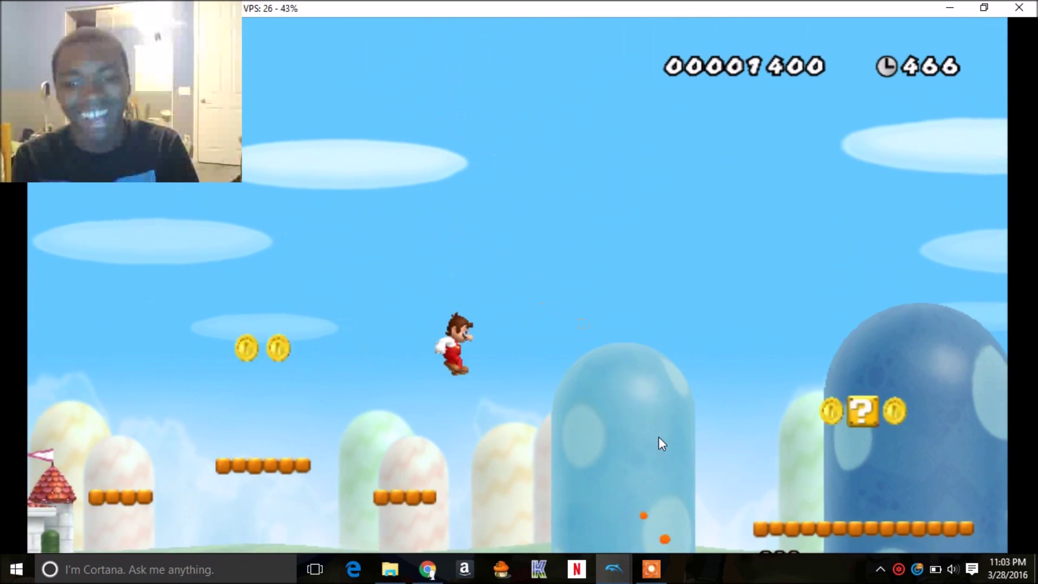
{"action": "key", "text": "1"}
{"action": "key", "text": "1"}
{"action": "key", "text": "1"}
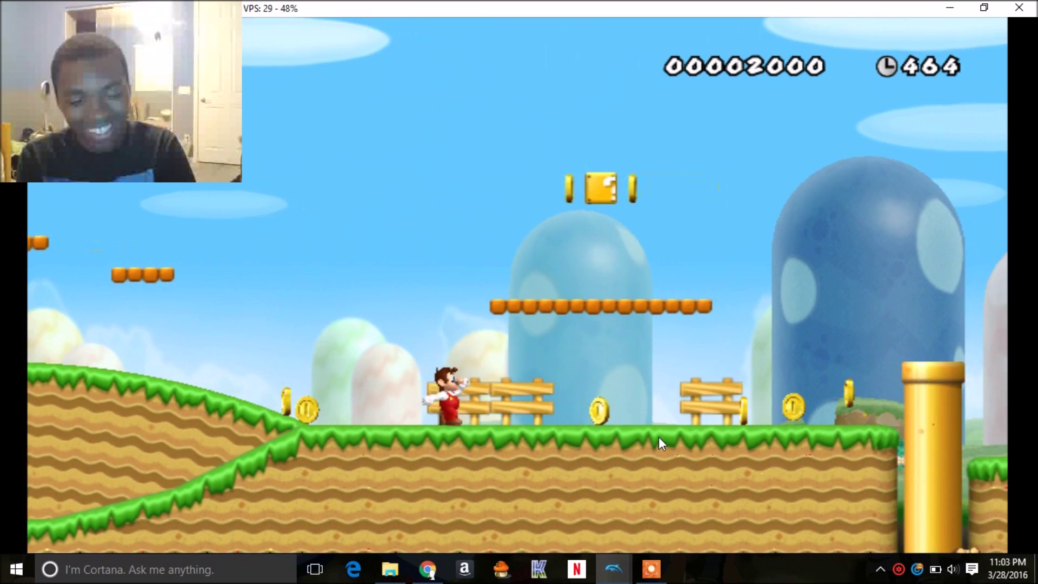
- Jump Mario onto the long orange platform and across to the yellow pipe
{"action": "key", "text": "2"}
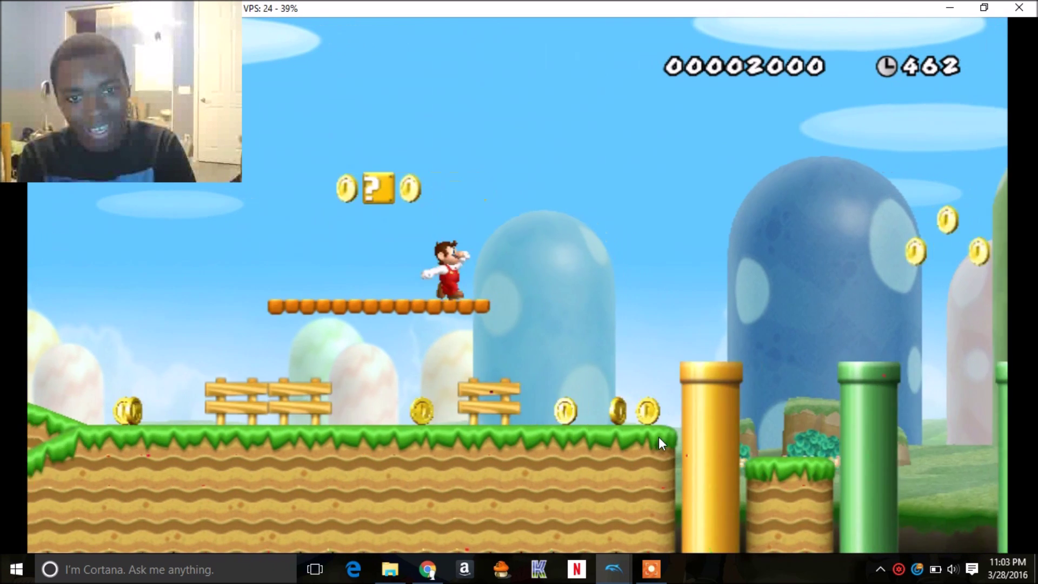
{"action": "key", "text": "2"}
{"action": "key", "text": "1"}
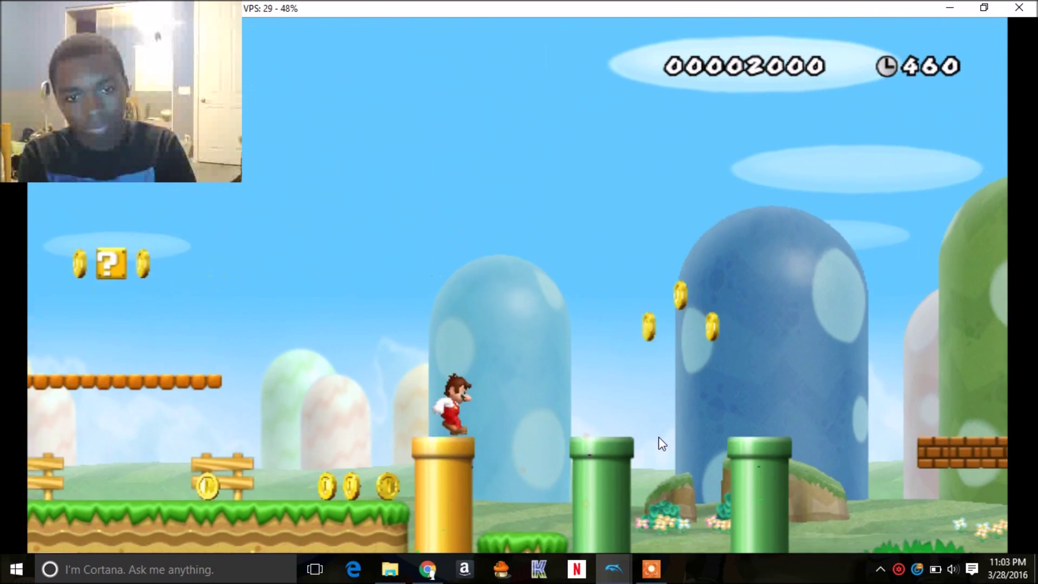
- Jump over the green pipes, throw fireballs at the Koopa, and break the stacked bricks above the brick platform
{"action": "key", "text": "2"}
{"action": "key", "text": "1"}
{"action": "key", "text": "1"}
{"action": "key", "text": "1"}
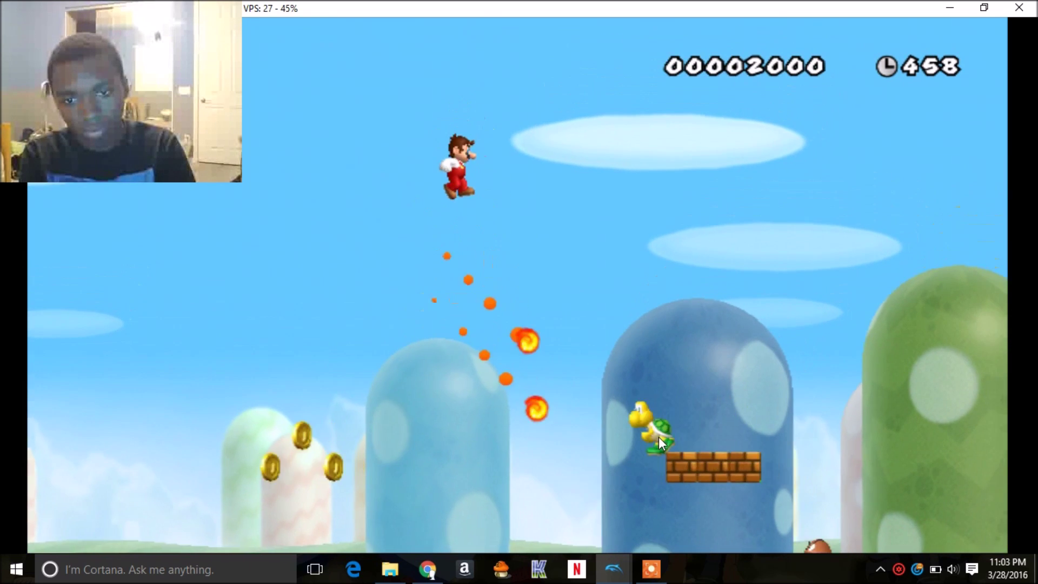
{"action": "key", "text": "2"}
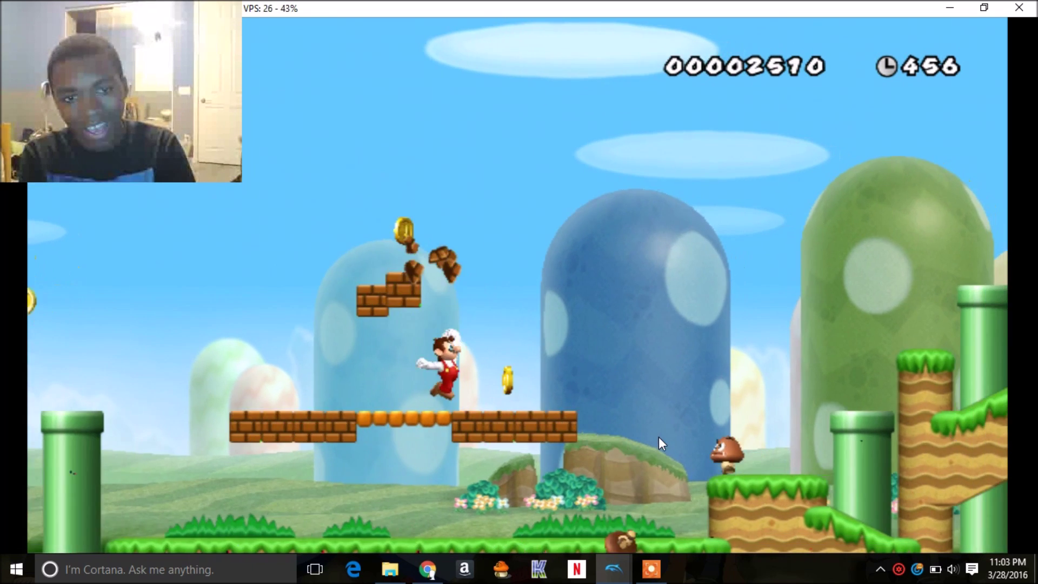
- Jump Mario up the ledges and pipes onto the tall green pipe before the checkpoint flag and try to enter it
{"action": "key", "text": "2"}
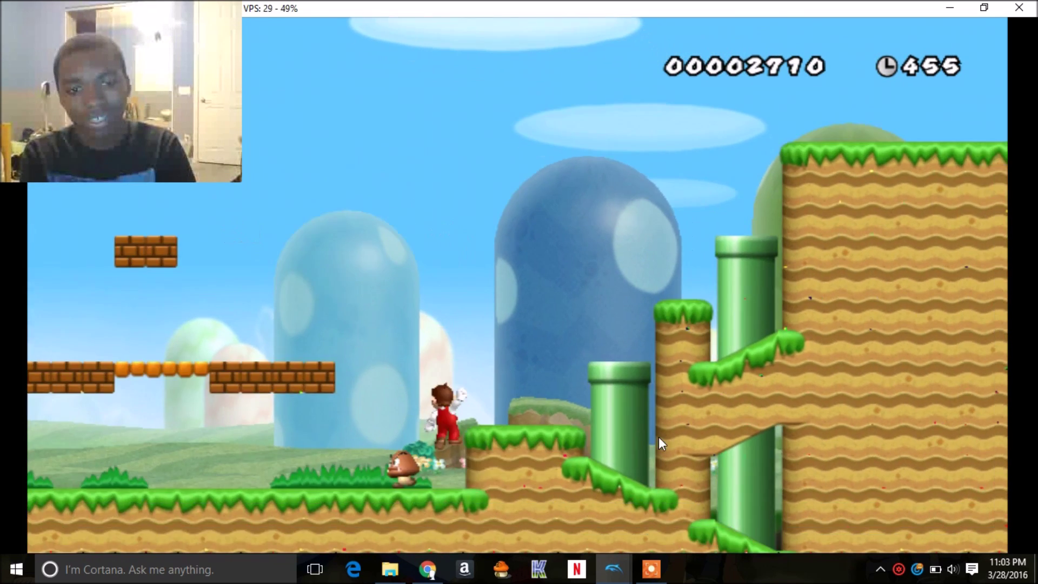
{"action": "key", "text": "2"}
{"action": "key", "text": "2"}
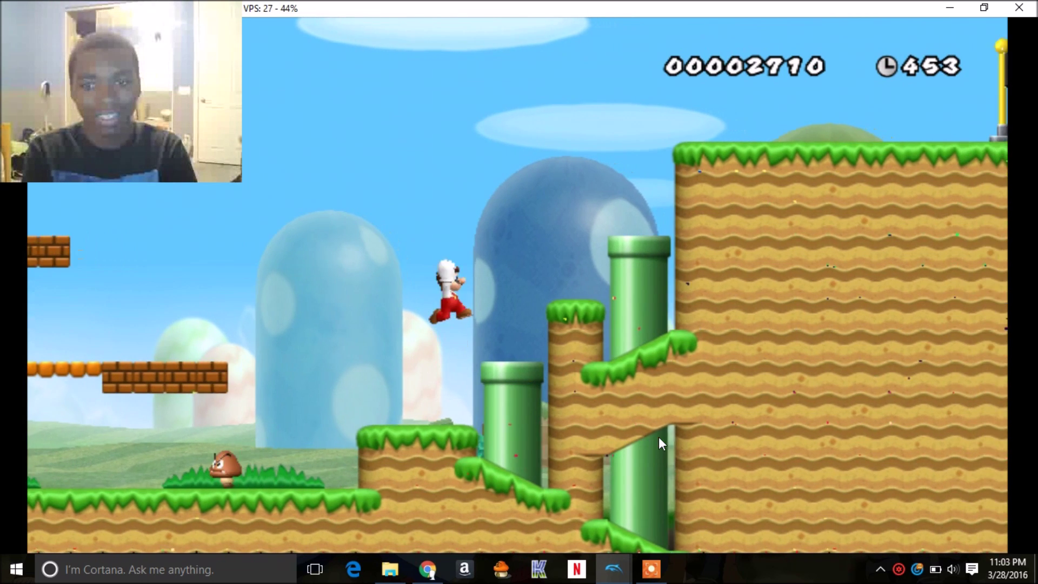
{"action": "key", "text": "2"}
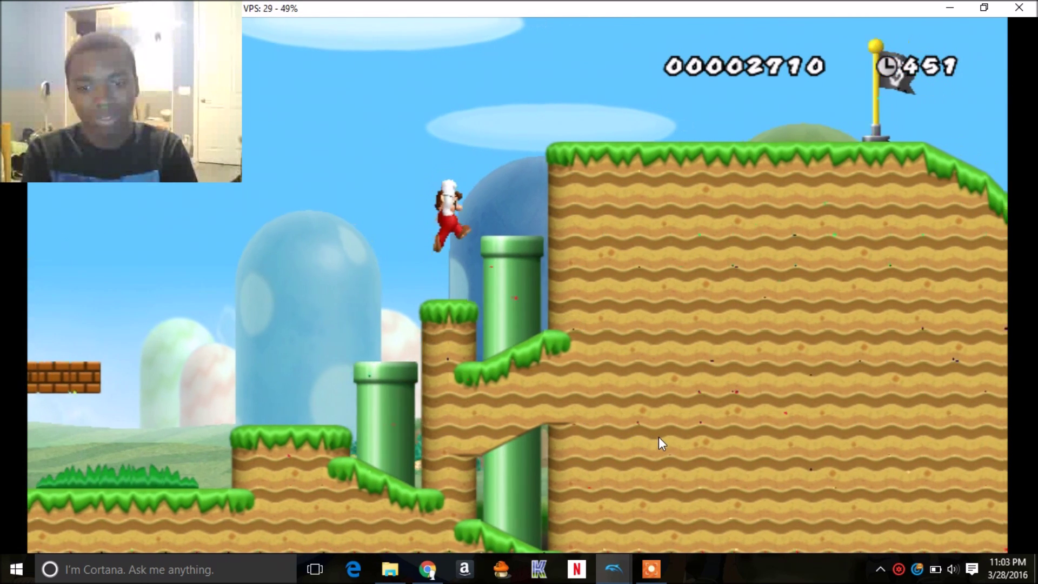
{"action": "key", "text": "2"}
{"action": "key", "text": "Down"}
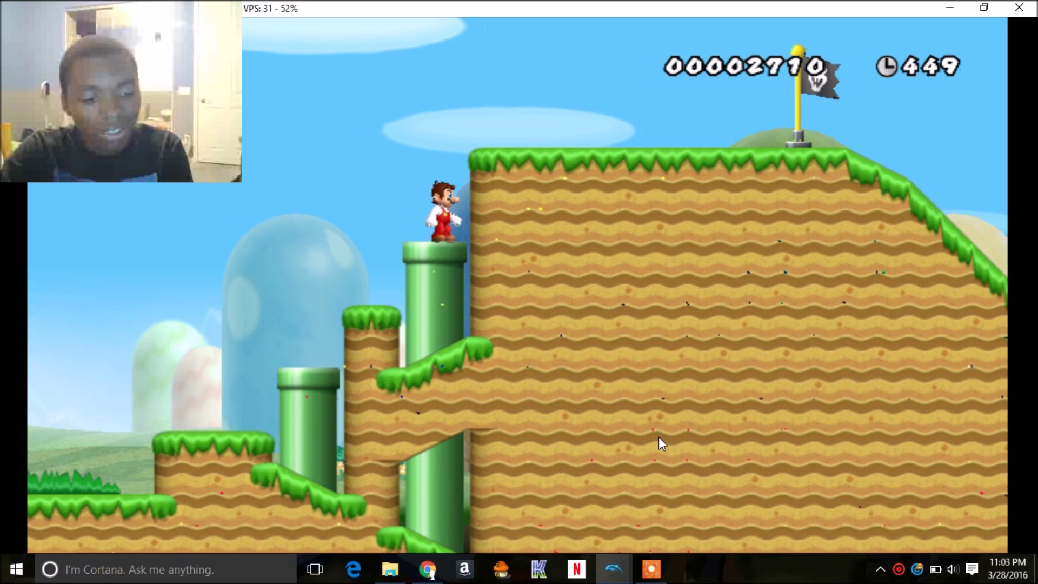